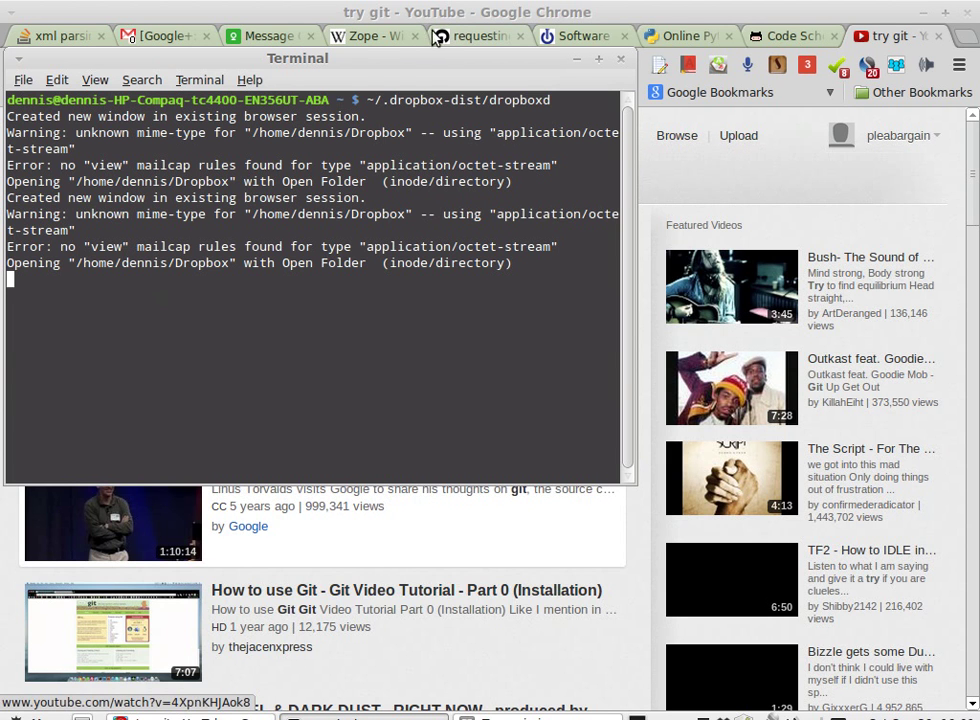
Step: Show the Software Carpentry article on IPython Notebook from its beginning and highlight "IPython" in the title
click(567, 42)
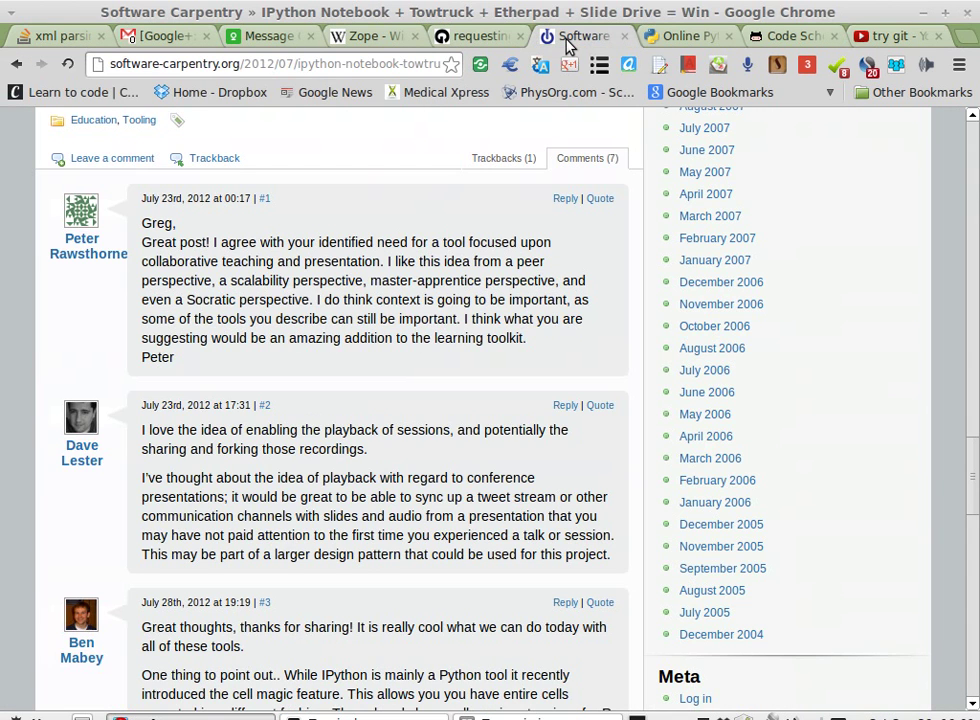
drag(966, 487, 520, 168)
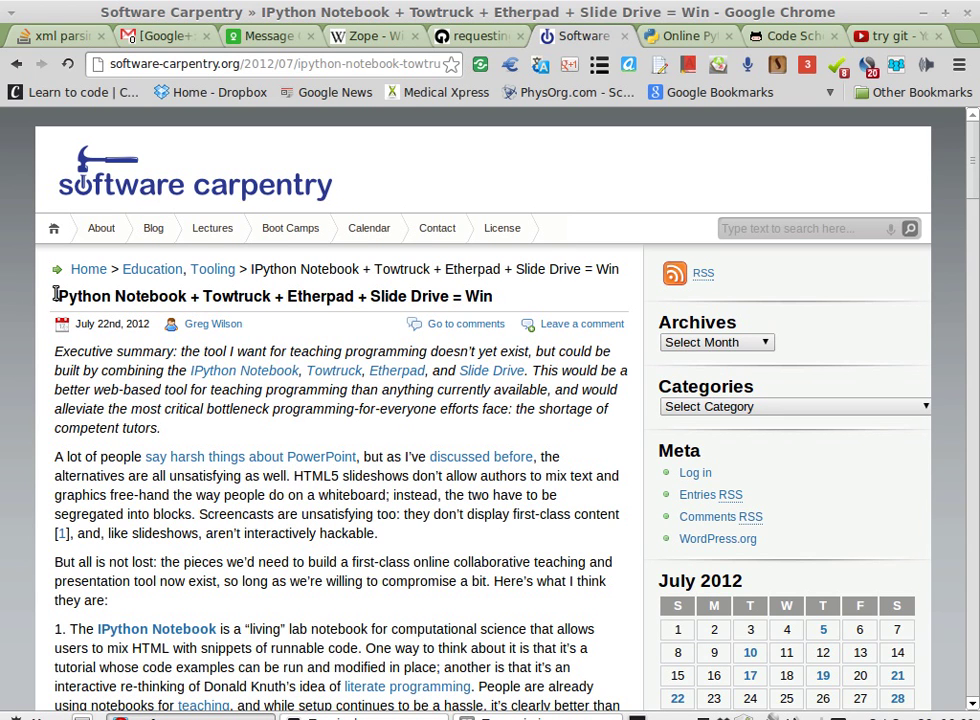
drag(55, 296, 385, 293)
click(225, 283)
drag(54, 296, 109, 296)
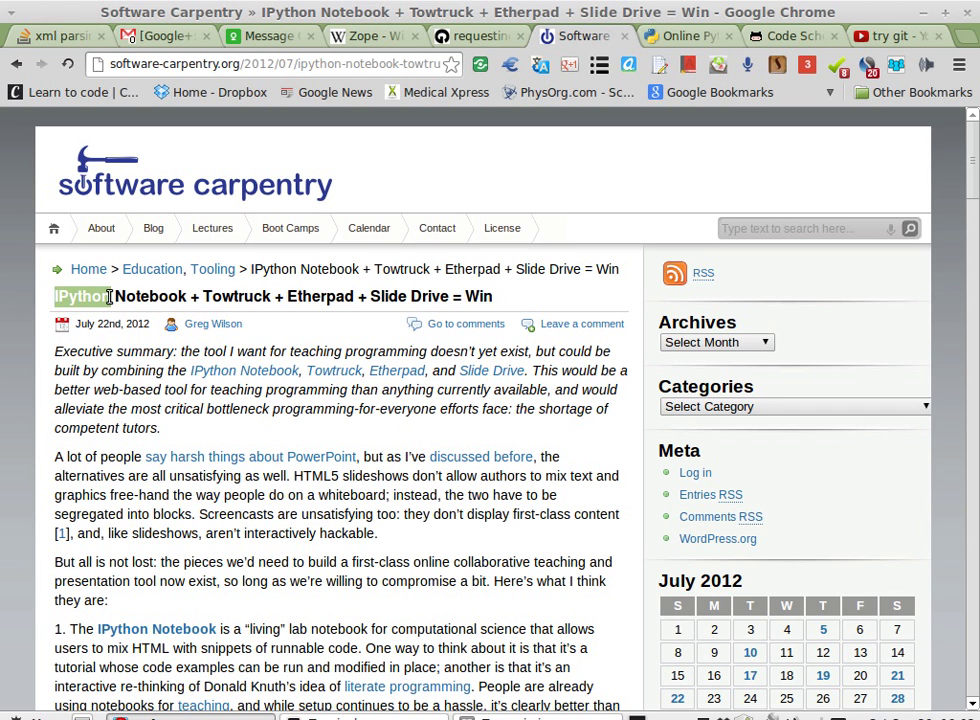
Step: Return to the Google results, correct the query to "classes taught with Ipython", and browse the results
click(15, 66)
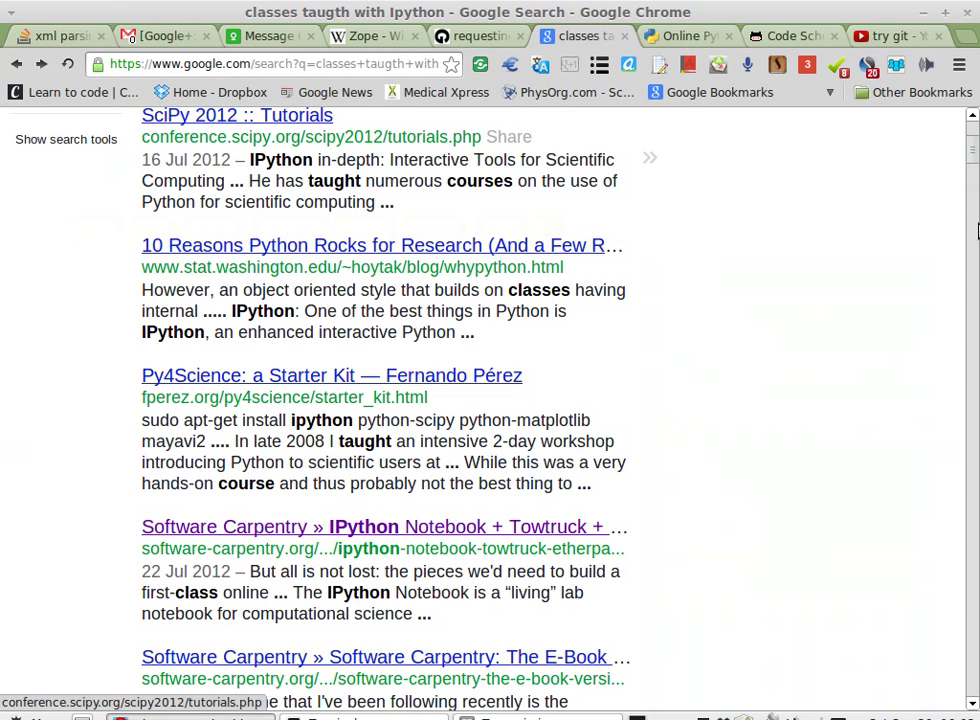
scroll(334, 206, up, 4)
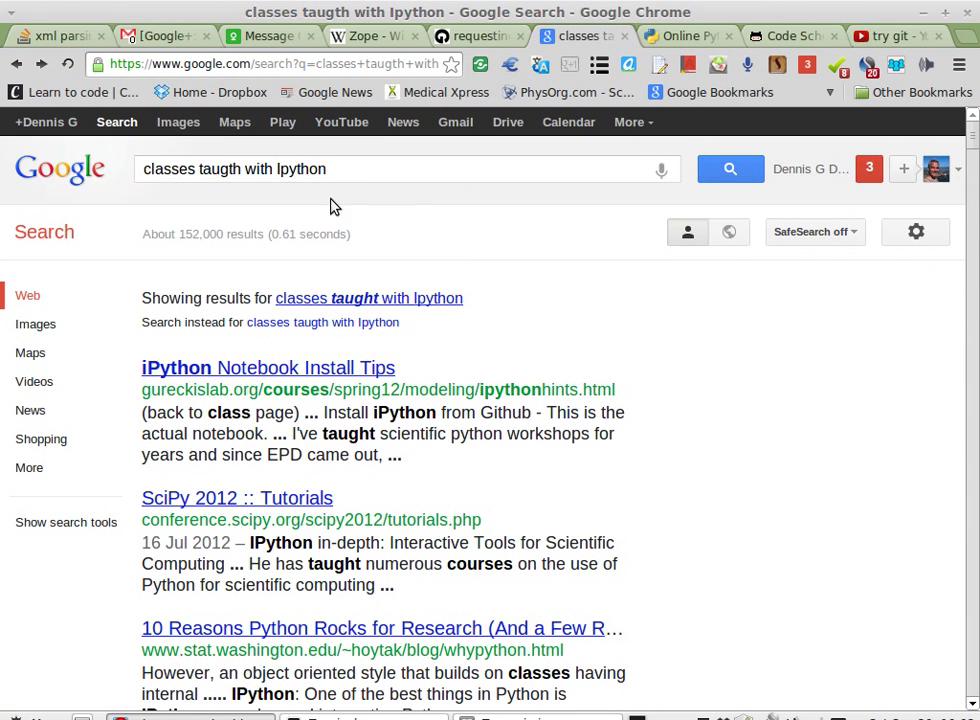
click(240, 169)
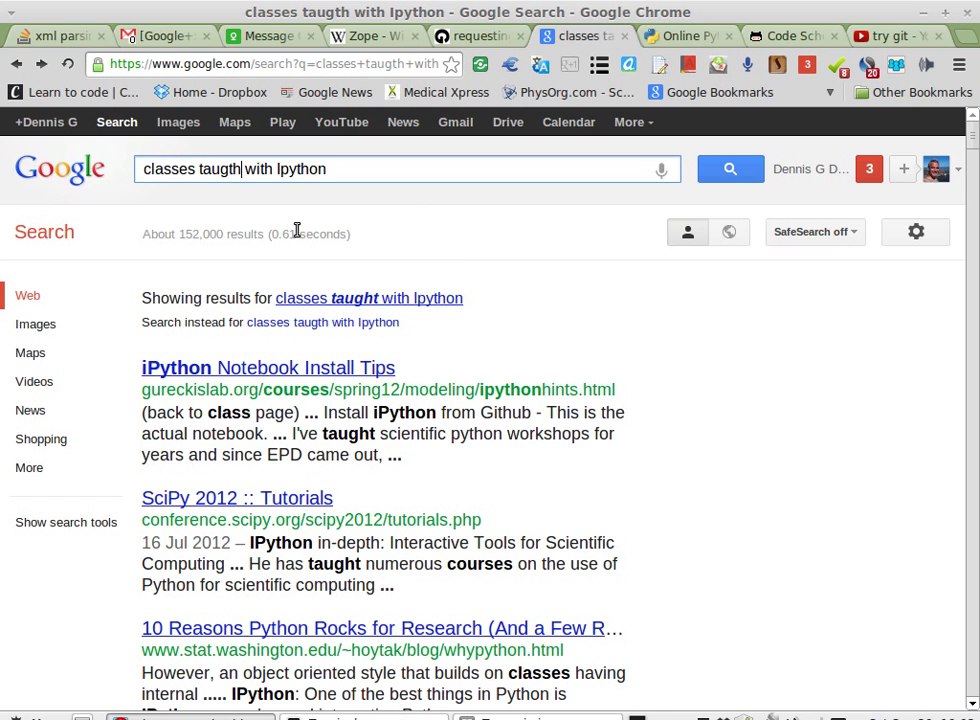
key(BackSpace)
key(BackSpace)
text(ht)
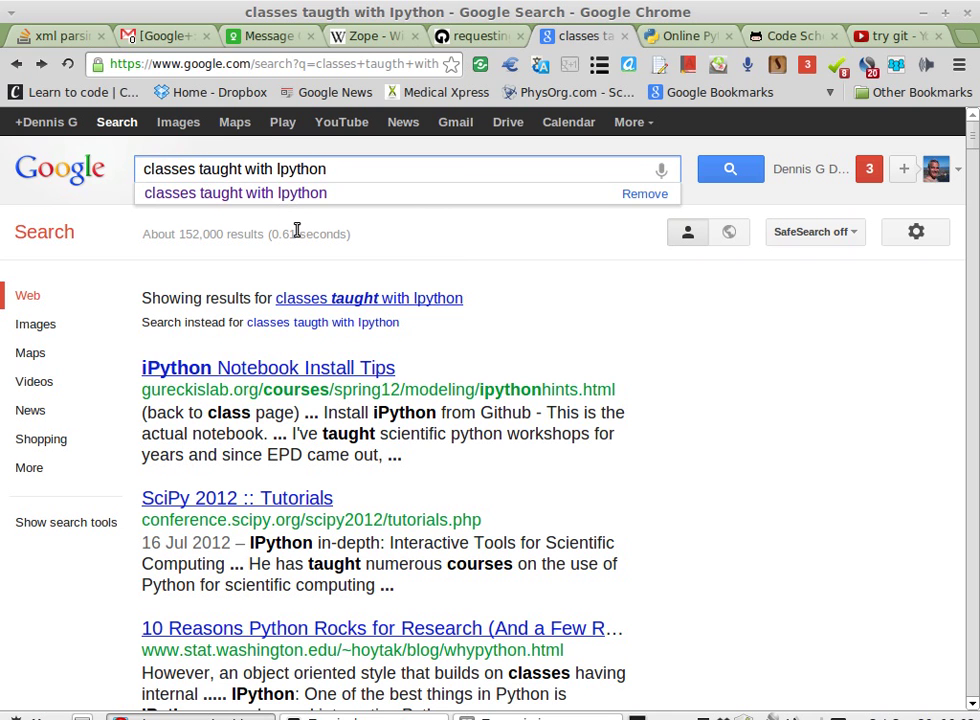
click(288, 196)
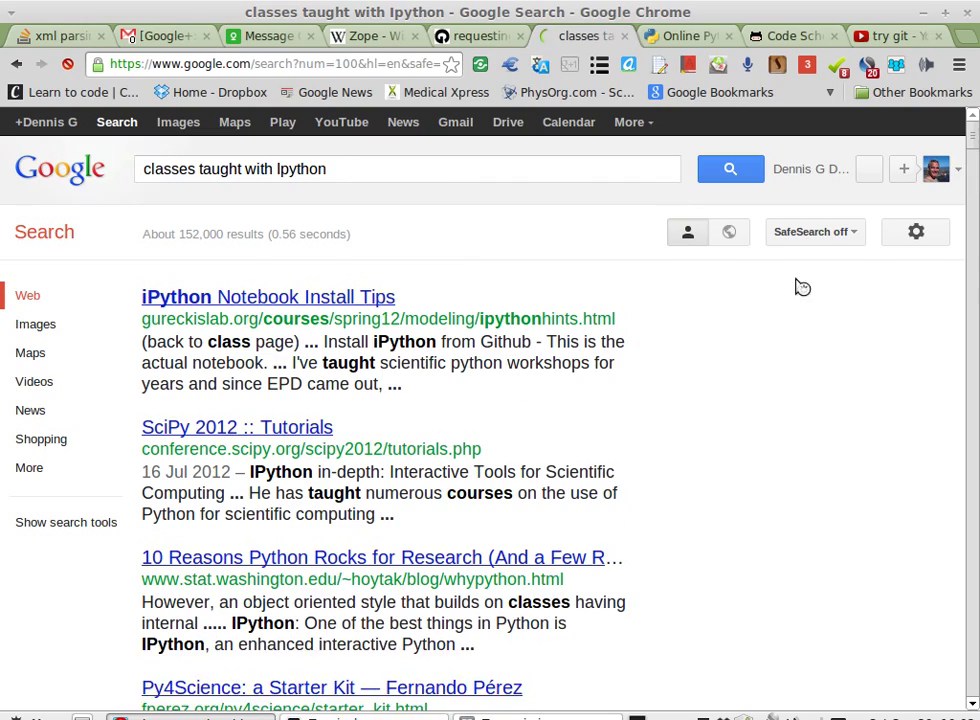
drag(973, 146, 975, 179)
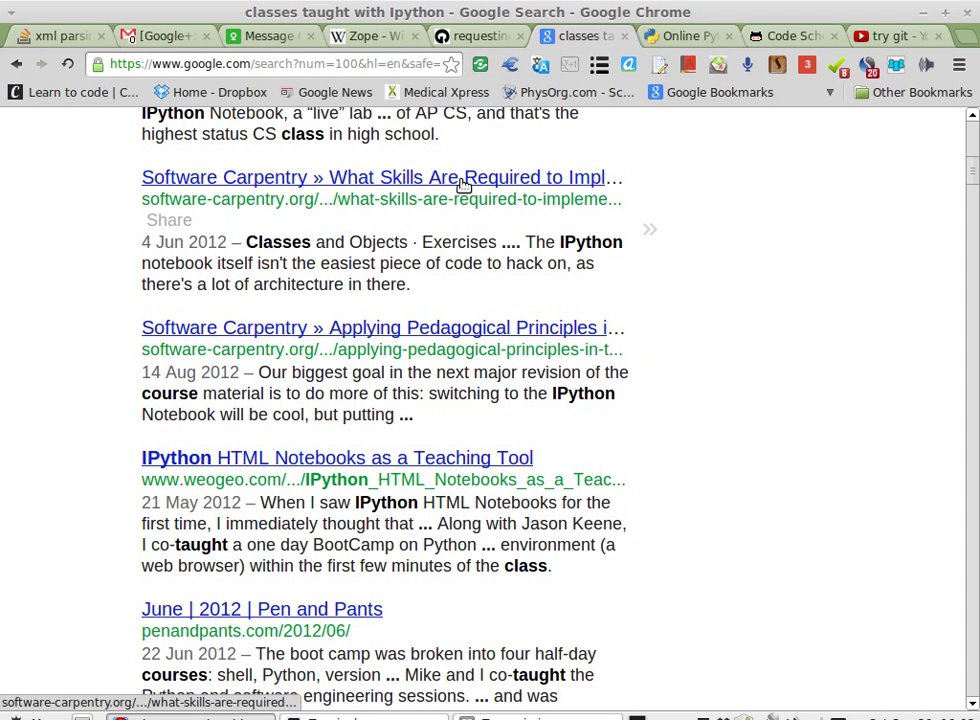
Step: View the Online Python Tutor page and move the Code School Try Git page ahead of it in the browser's page order
click(681, 37)
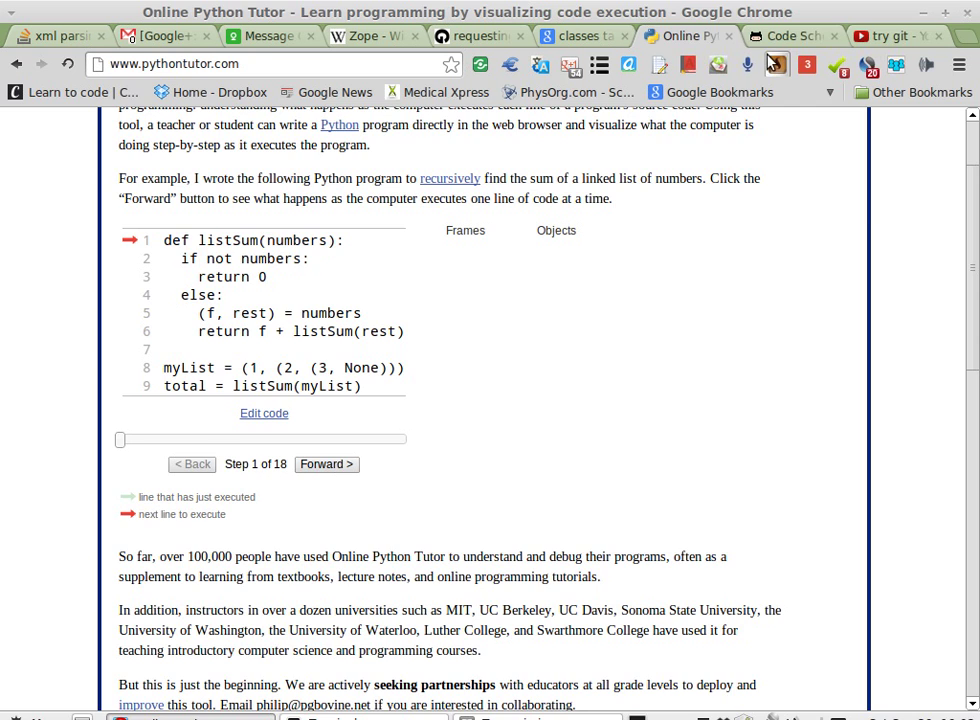
drag(794, 37, 691, 44)
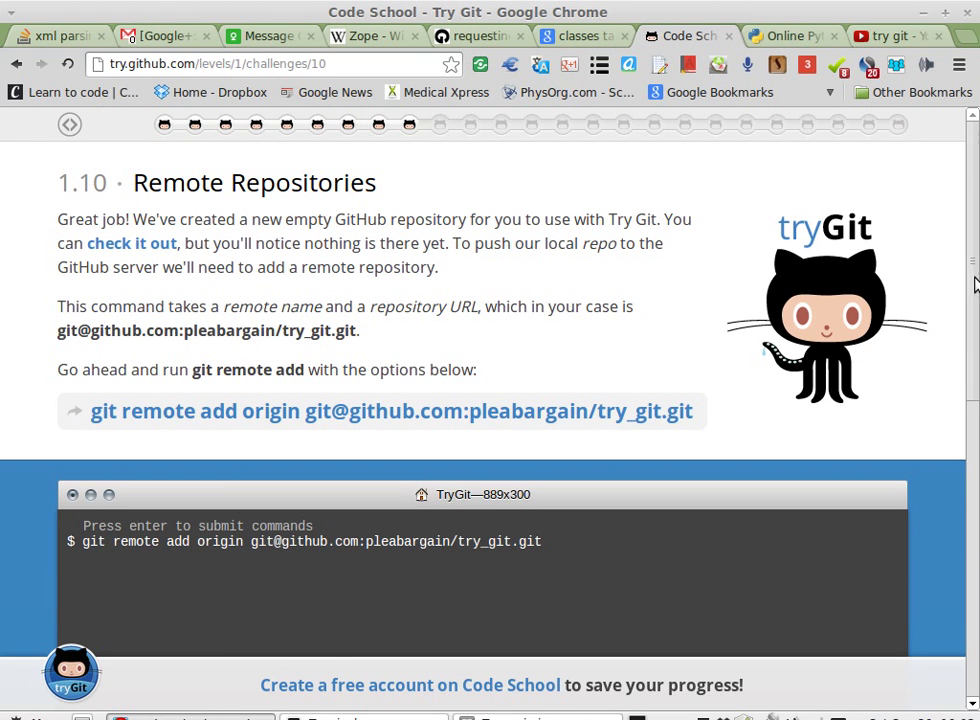
Step: Go back to the GitHub app authorization page and allow Try Git access to the account
mouse_move(976, 278)
mouse_down()
mouse_move(976, 306)
mouse_move(965, 258)
mouse_up()
click(15, 66)
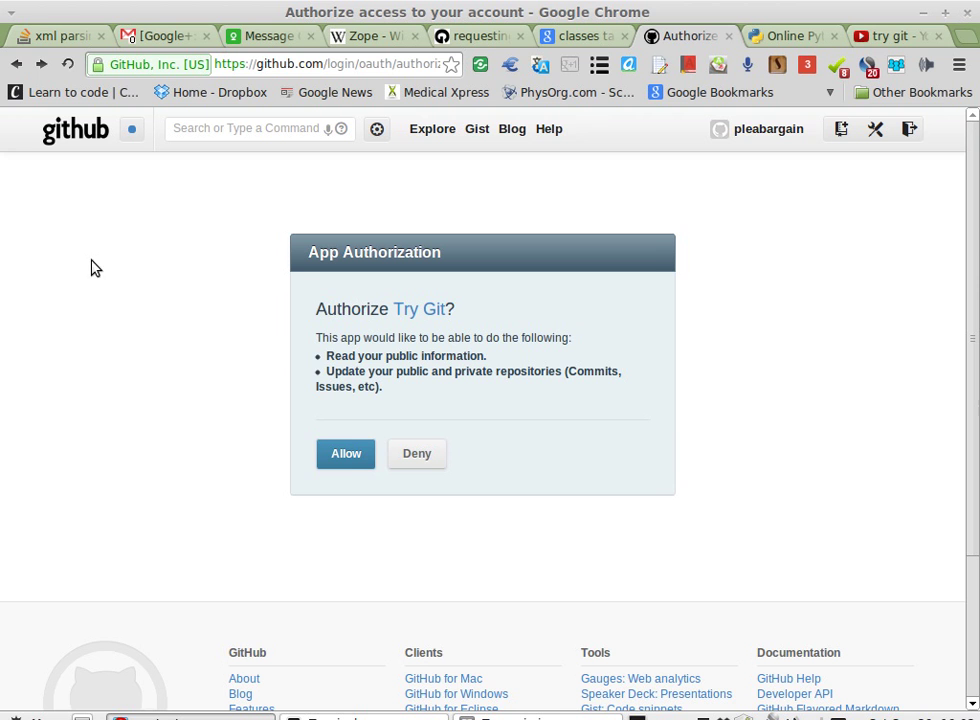
click(346, 455)
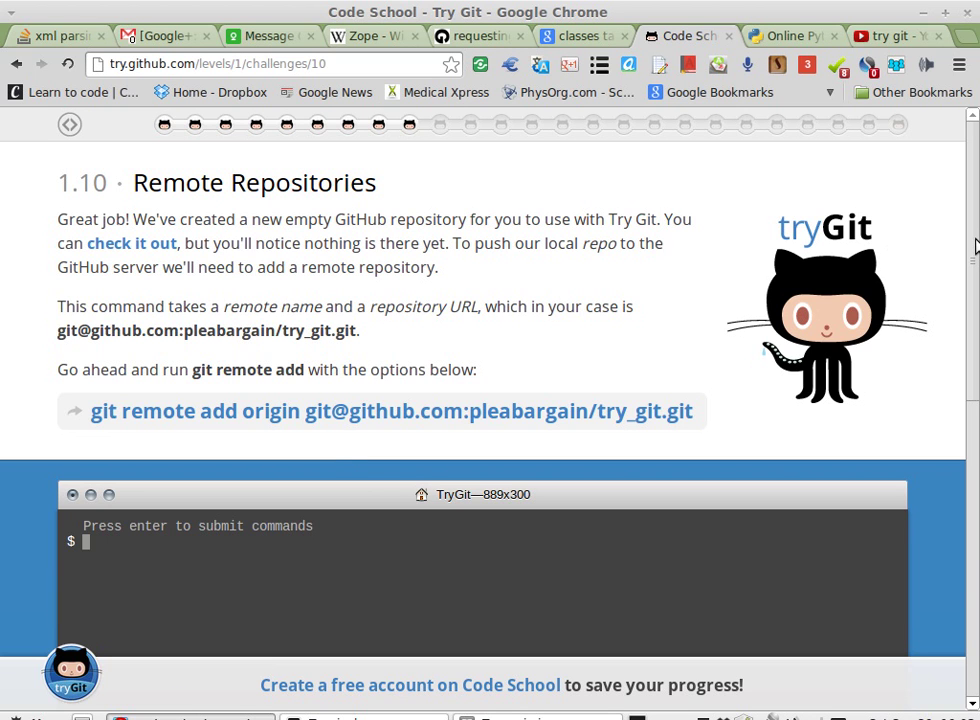
Step: Run the suggested git remote add origin command for the try_git repository in challenge 1.10
scroll(973, 258, down, 2)
scroll(973, 258, up, 2)
click(88, 416)
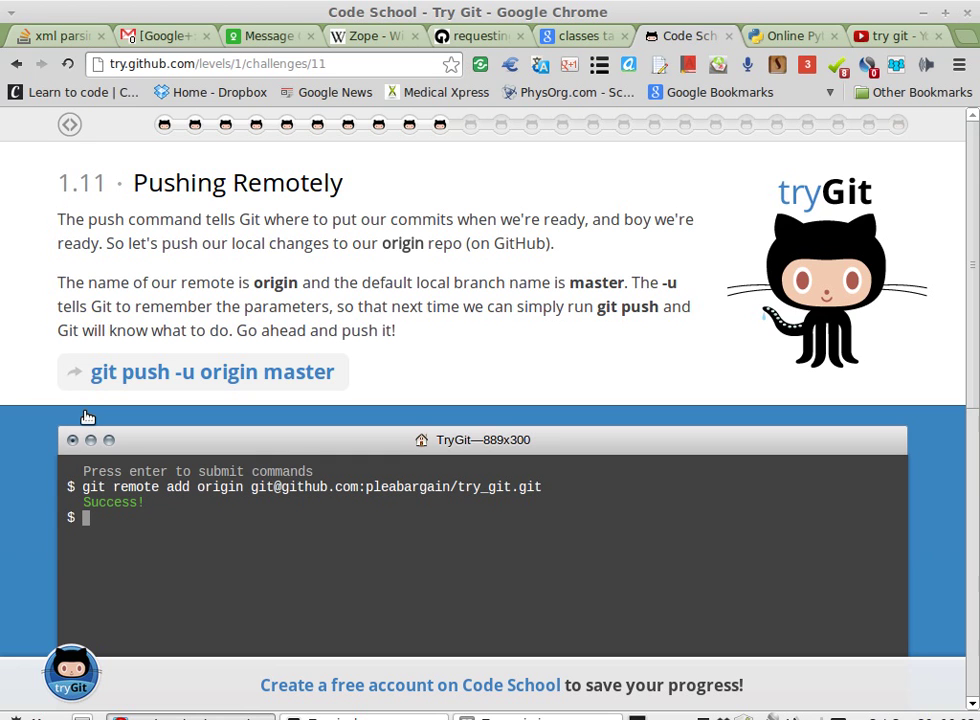
Step: Step through the Try Git terminal's previous command, clear the prompt, and check the repository with git status
key(Up)
key(Down)
key(Up)
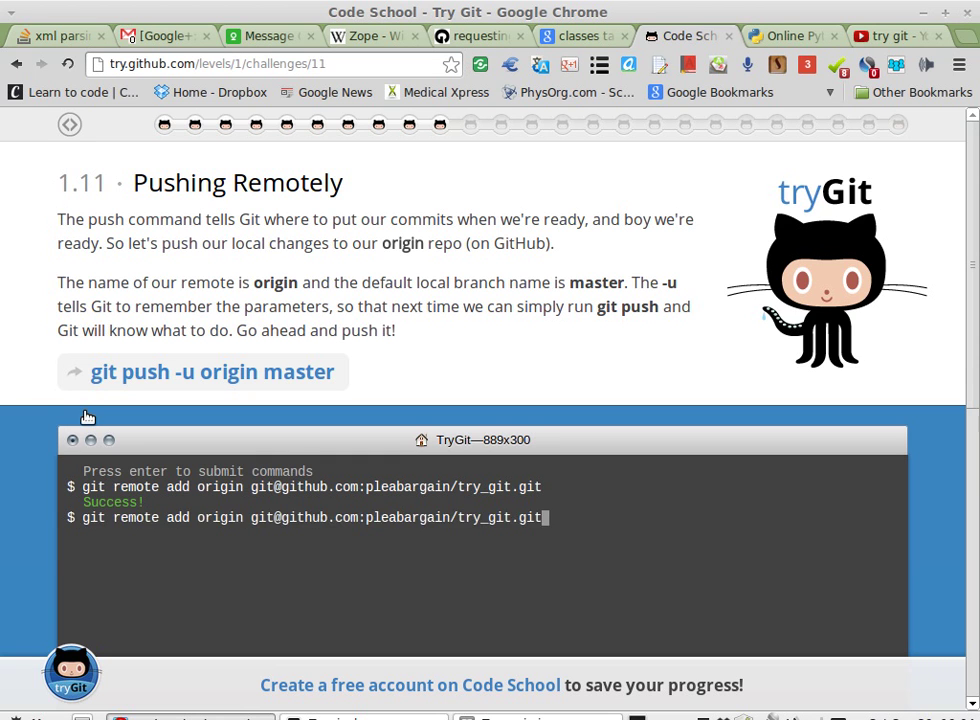
key(Down)
key(Up)
key(Down)
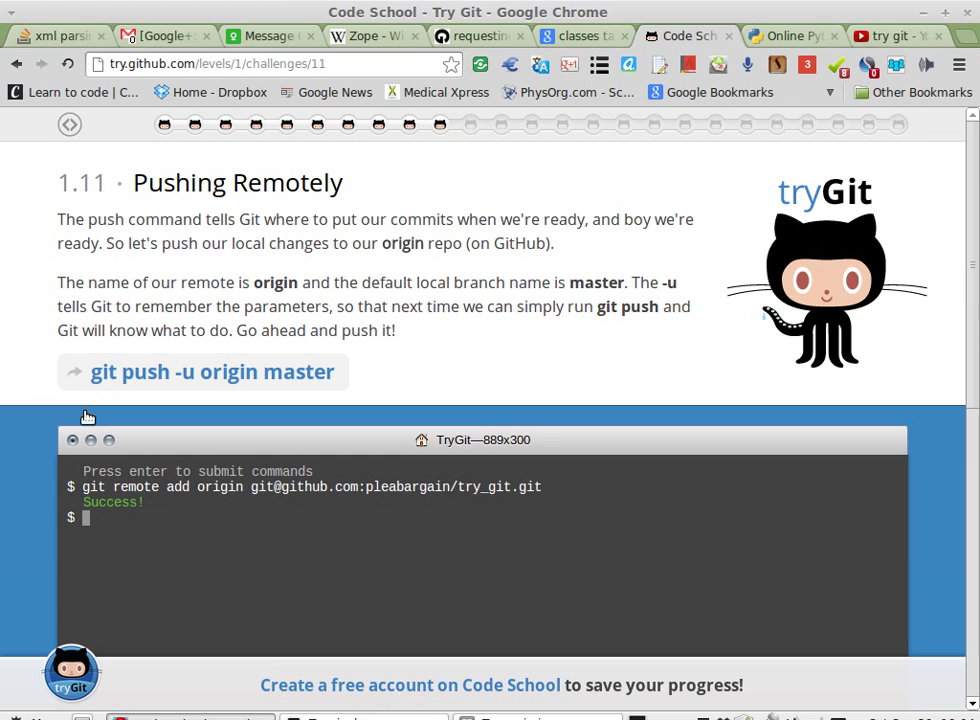
text(git status)
key(Return)
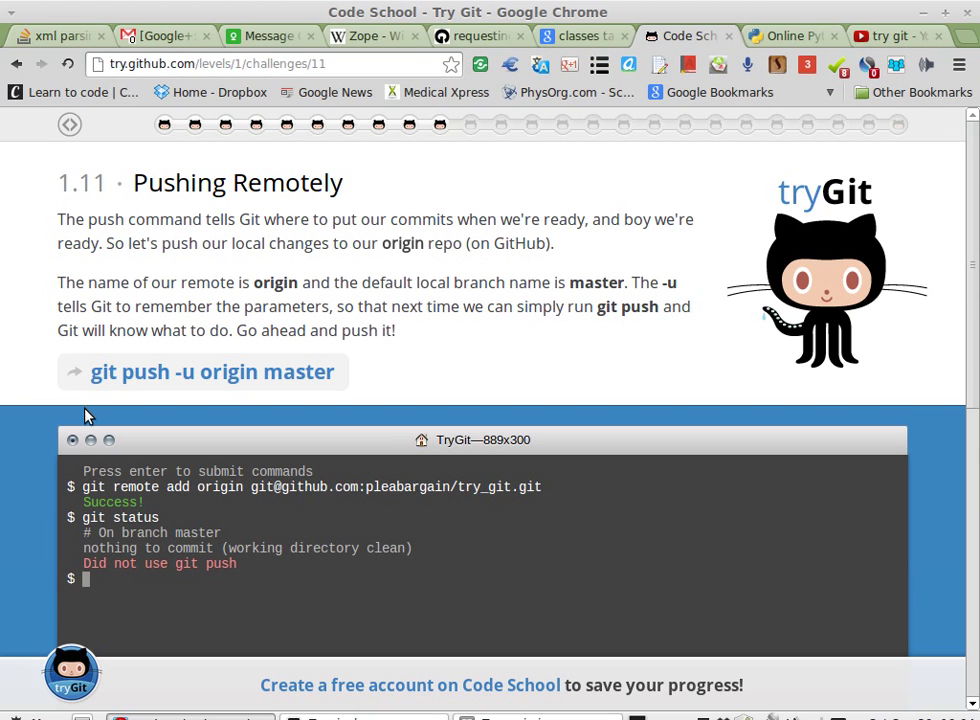
Step: Push the local commits with git push -u origin master and clear the Try Git terminal
click(79, 376)
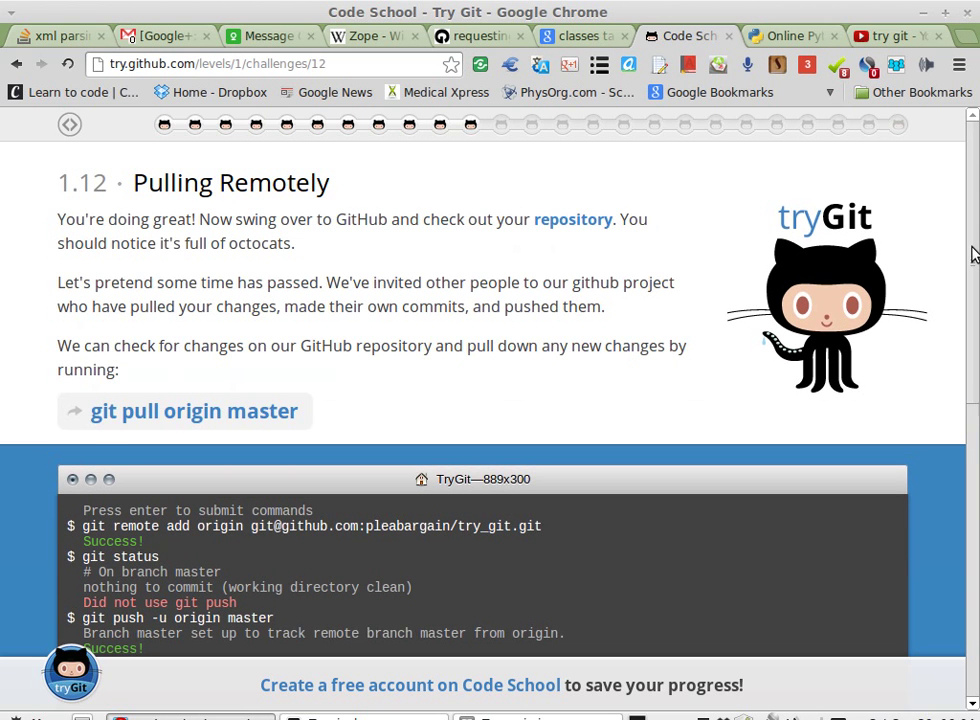
drag(974, 254, 972, 294)
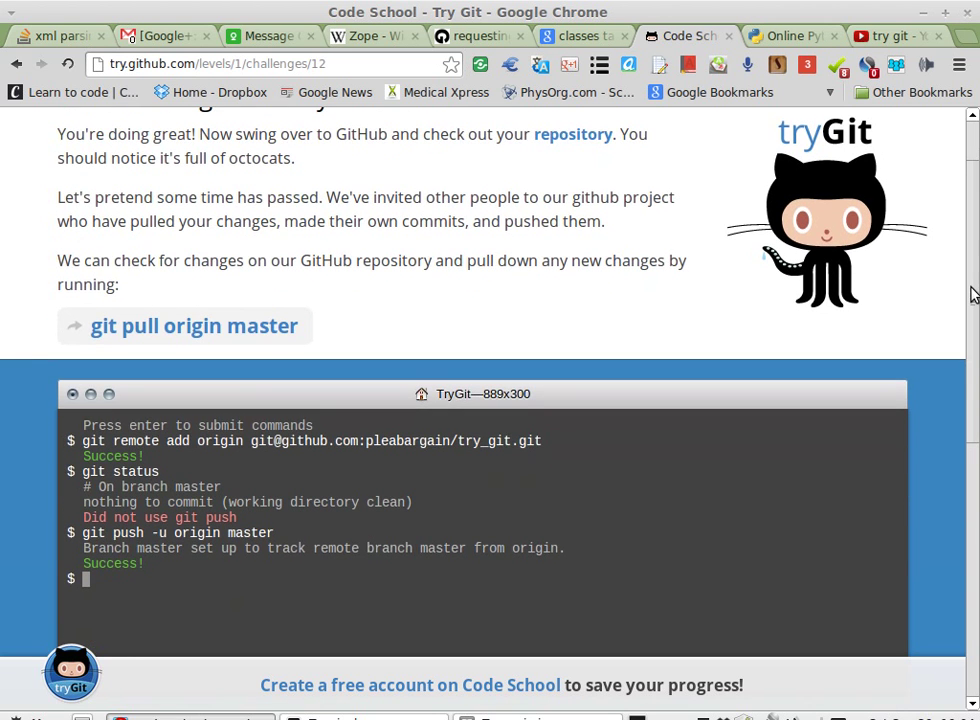
text(clar)
key(BackSpace)
key(BackSpace)
text(ear)
key(Return)
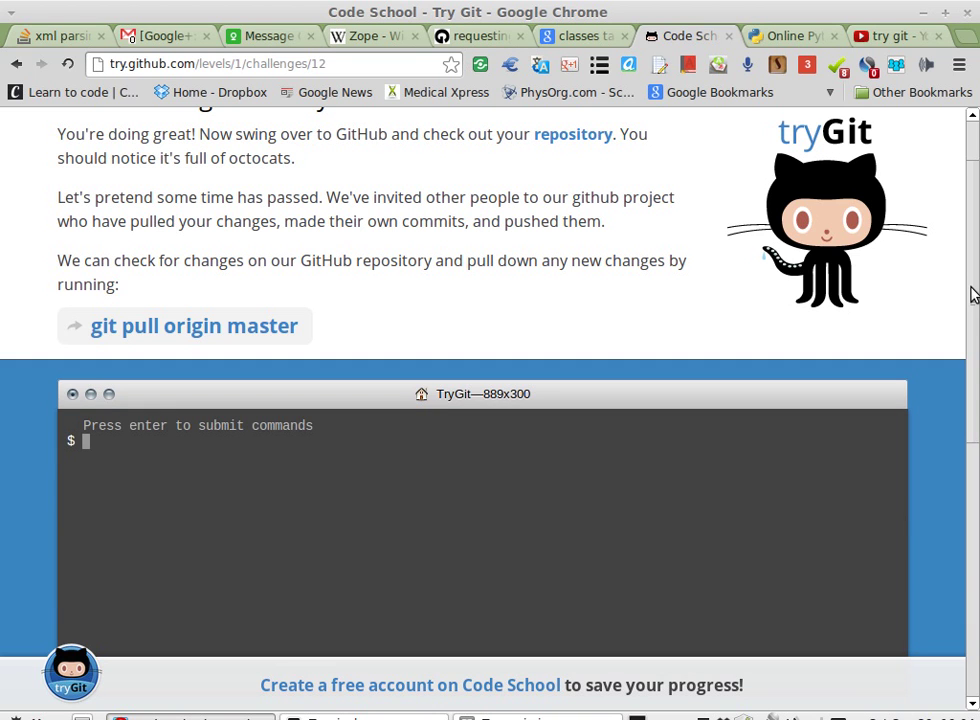
Step: Try to list the earlier terminal commands with history and return to the Pulling Remotely instructions
key(Up)
key(Up)
key(Down)
key(Down)
text(history)
key(Return)
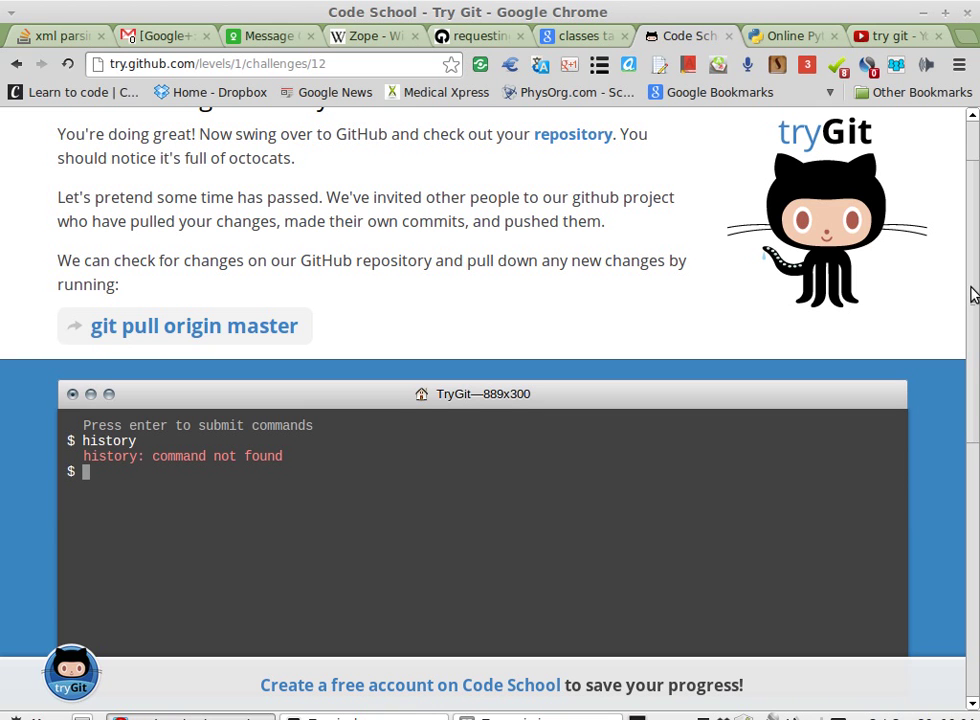
drag(975, 295, 974, 258)
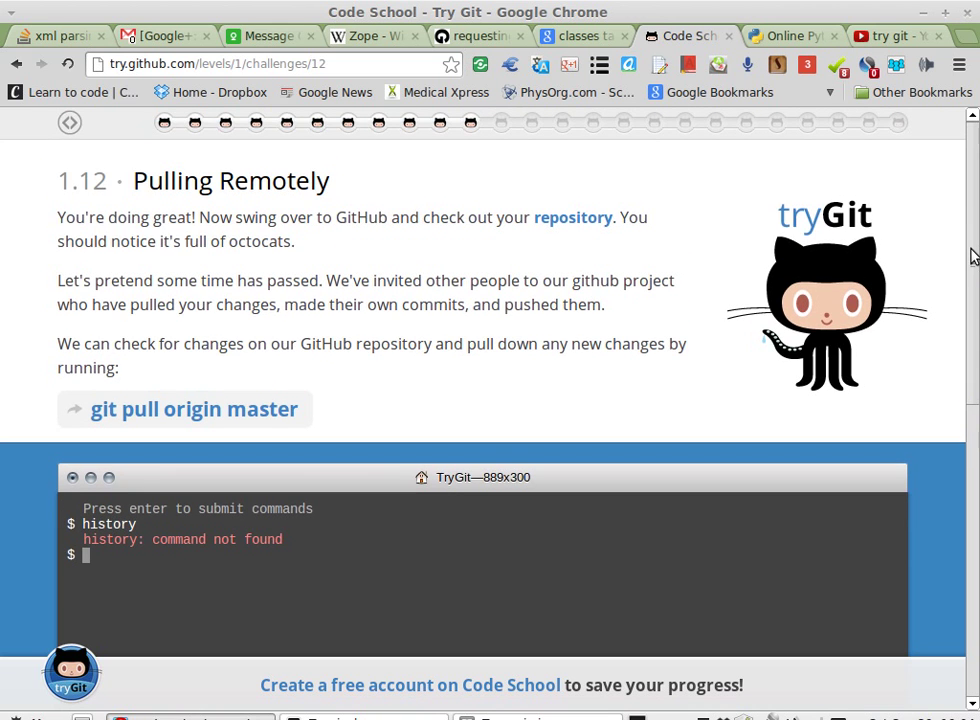